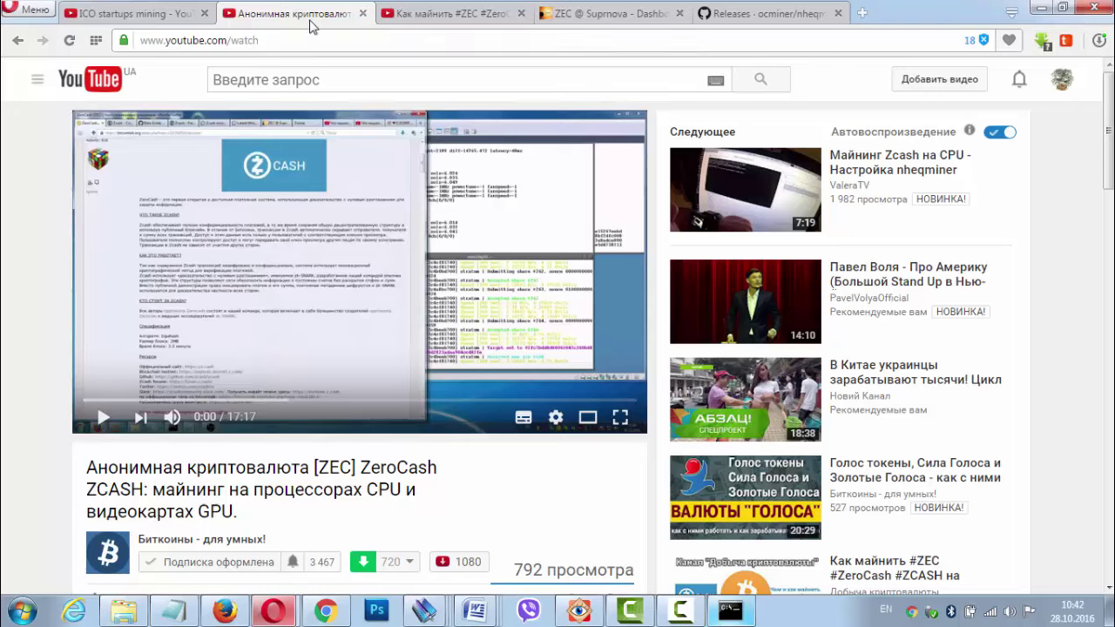
- Dismiss the Windows colour scheme prompt and open the Getting Started guide on the Suprnova ZEC pool site
click(130, 14)
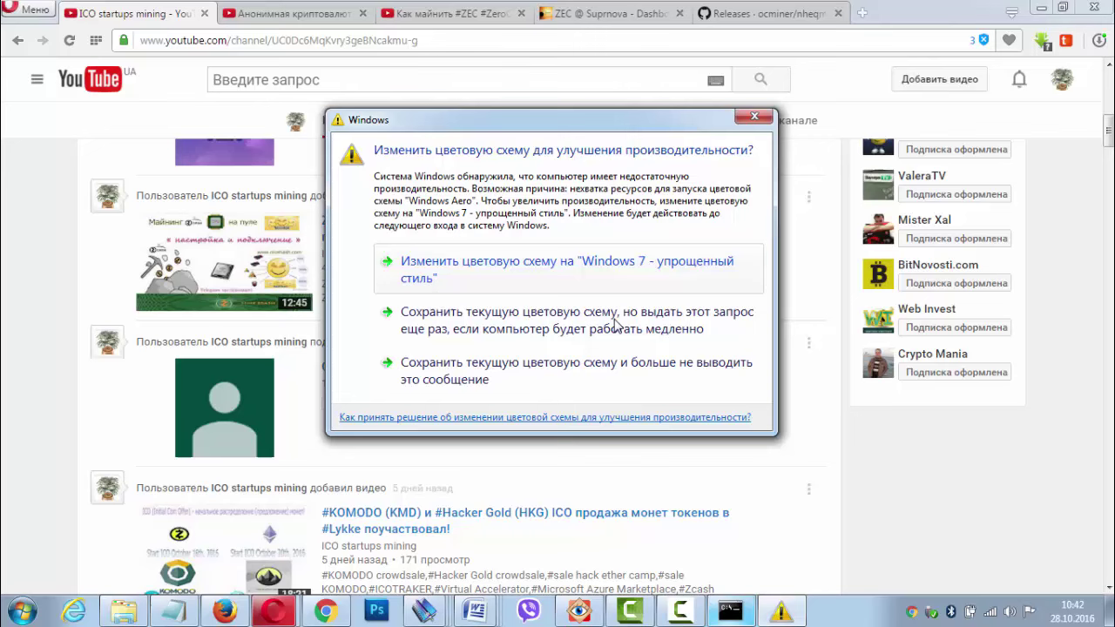
click(754, 116)
click(603, 19)
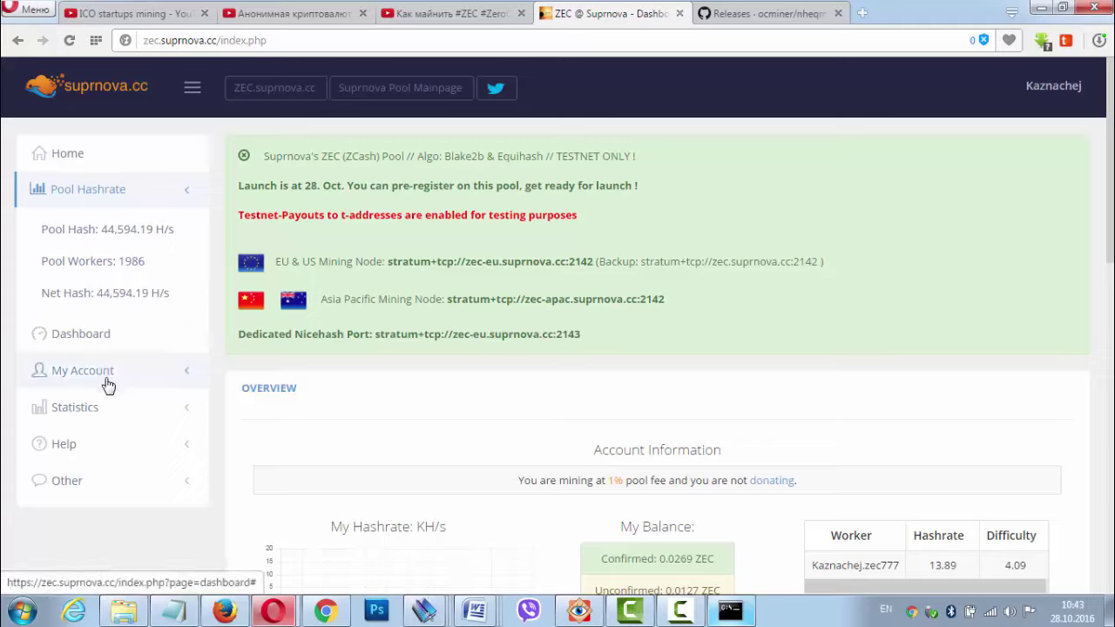
click(184, 444)
scroll(115, 418, down, 2)
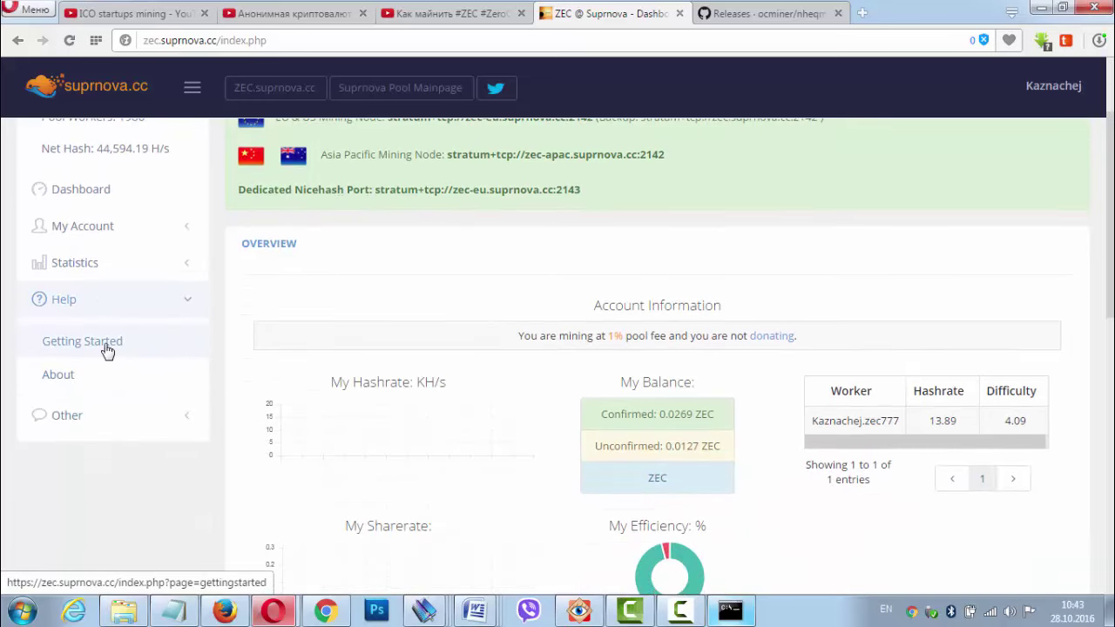
click(107, 350)
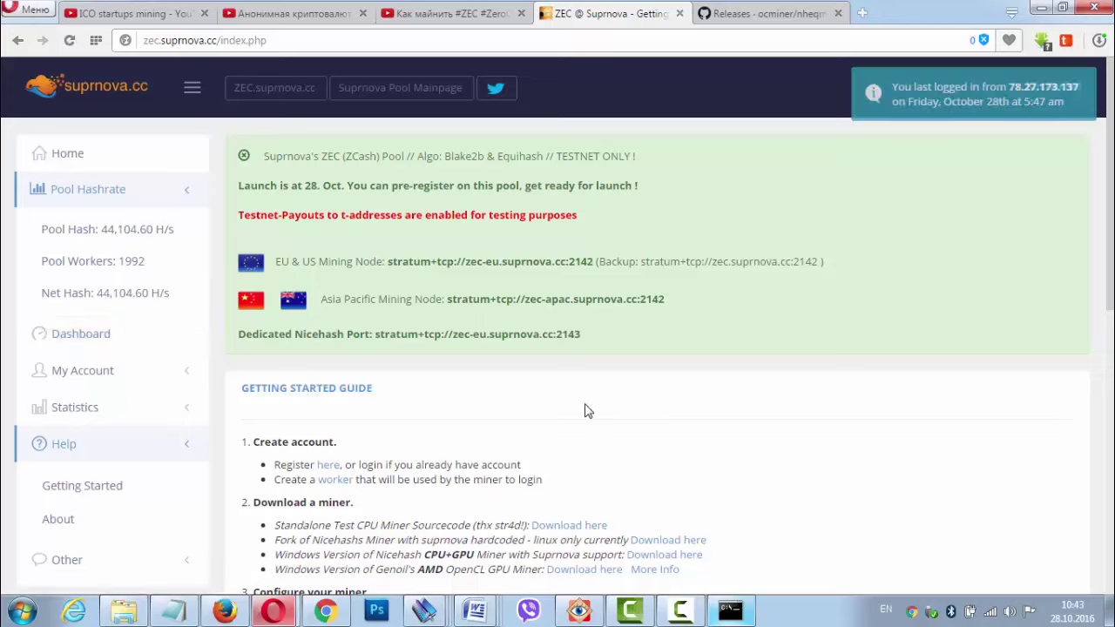
- Follow the guide's worker link and view the pool account's worker configuration
scroll(514, 428, down, 2)
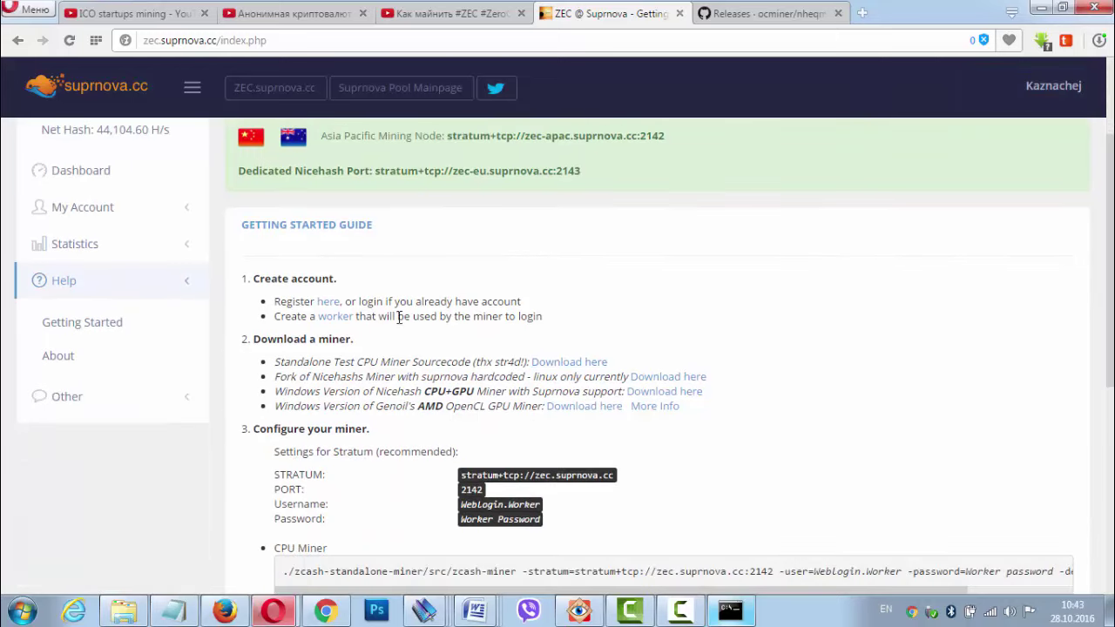
click(333, 320)
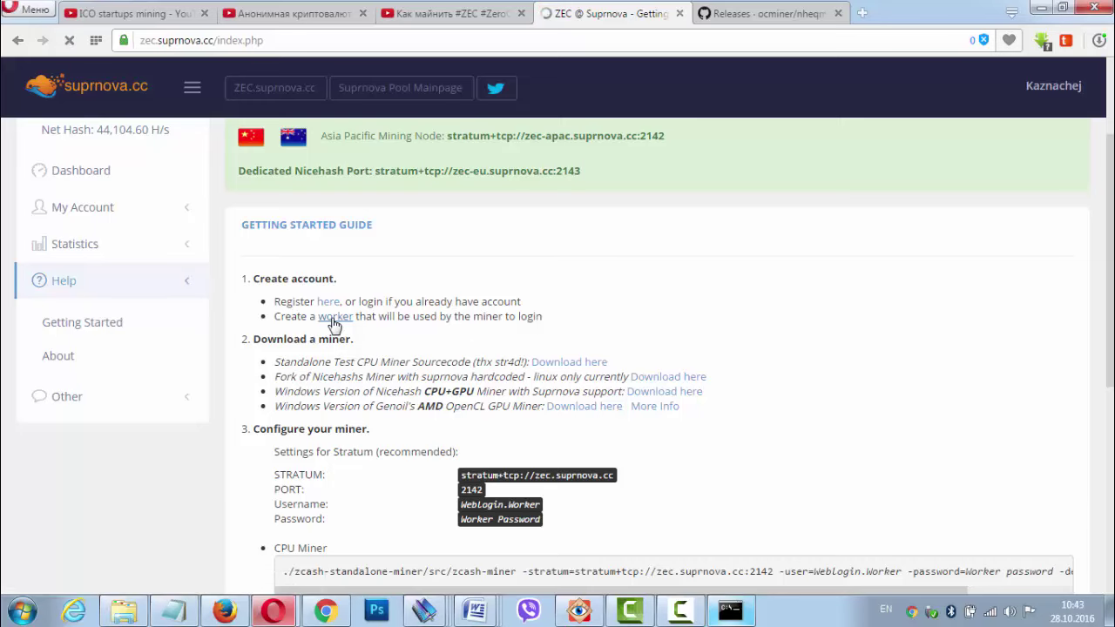
scroll(340, 383, down, 2)
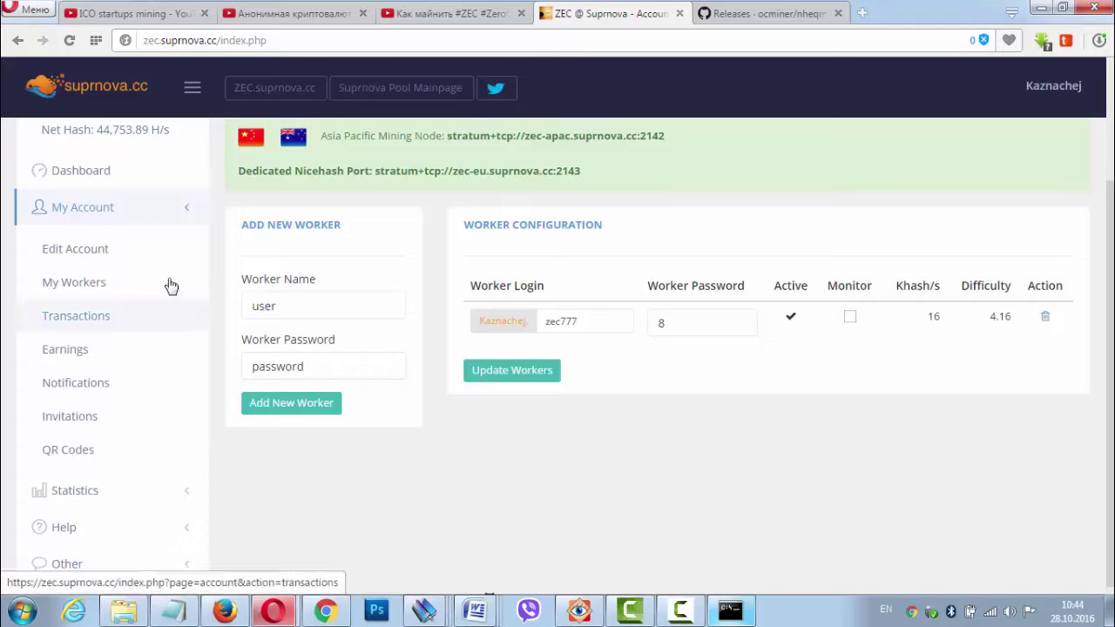
- Open the account editing page and examine its details, including payment address, automatic payout threshold and PIN fields
click(82, 252)
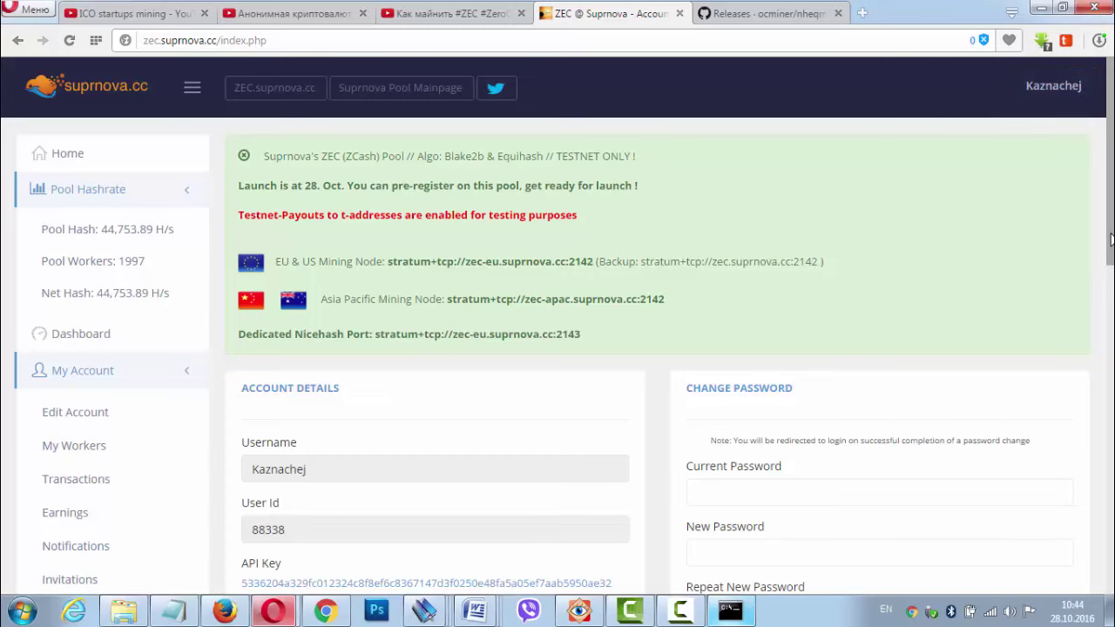
scroll(1107, 335, down, 3)
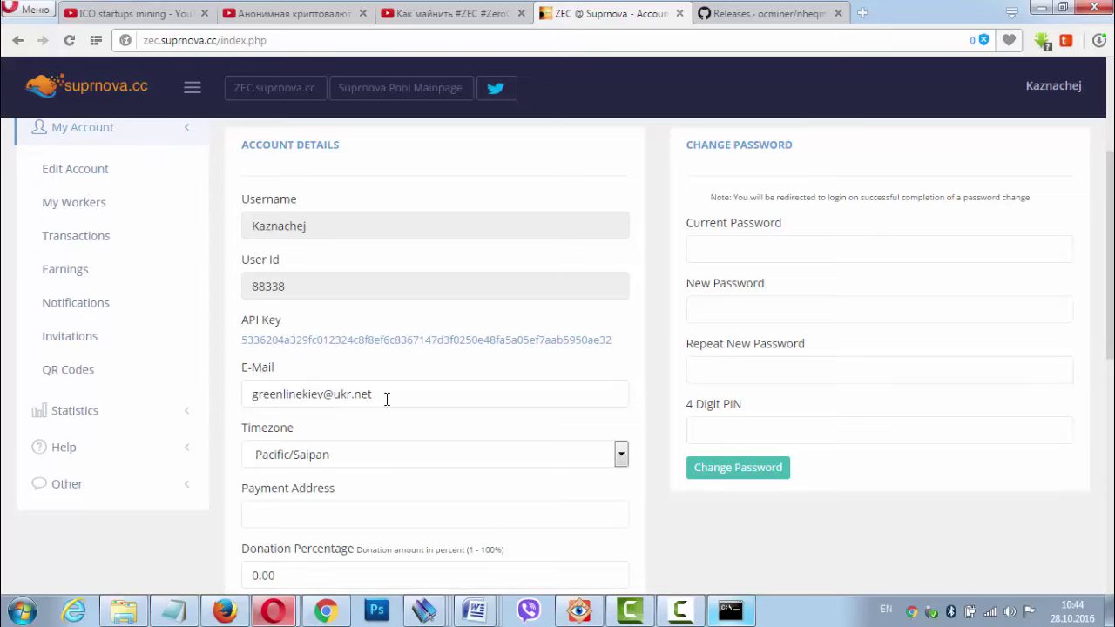
scroll(436, 405, down, 1)
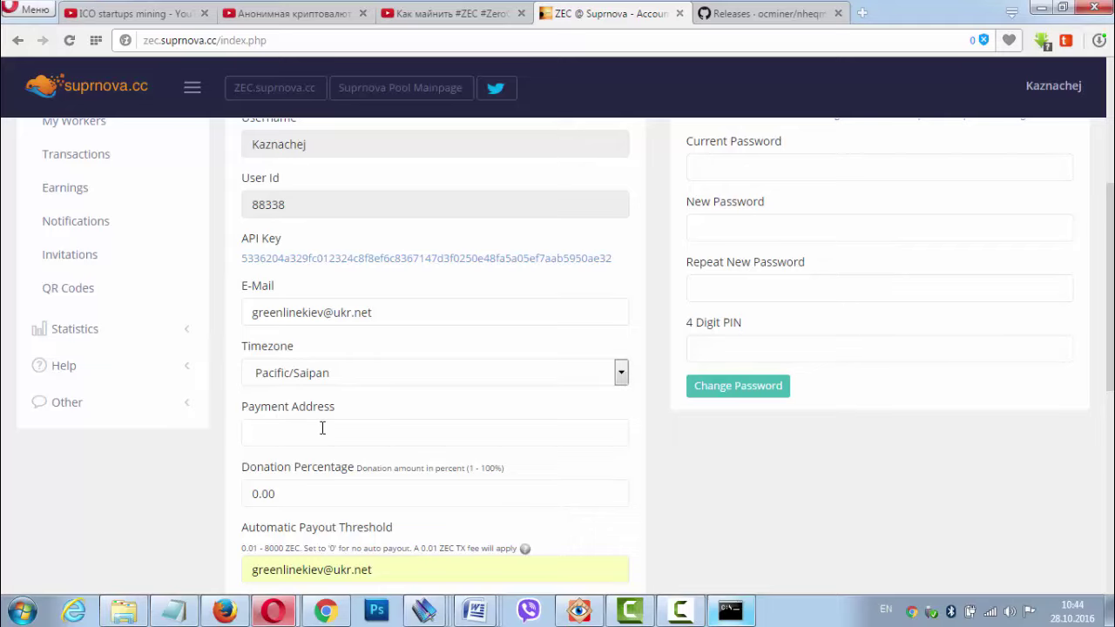
scroll(468, 500, down, 2)
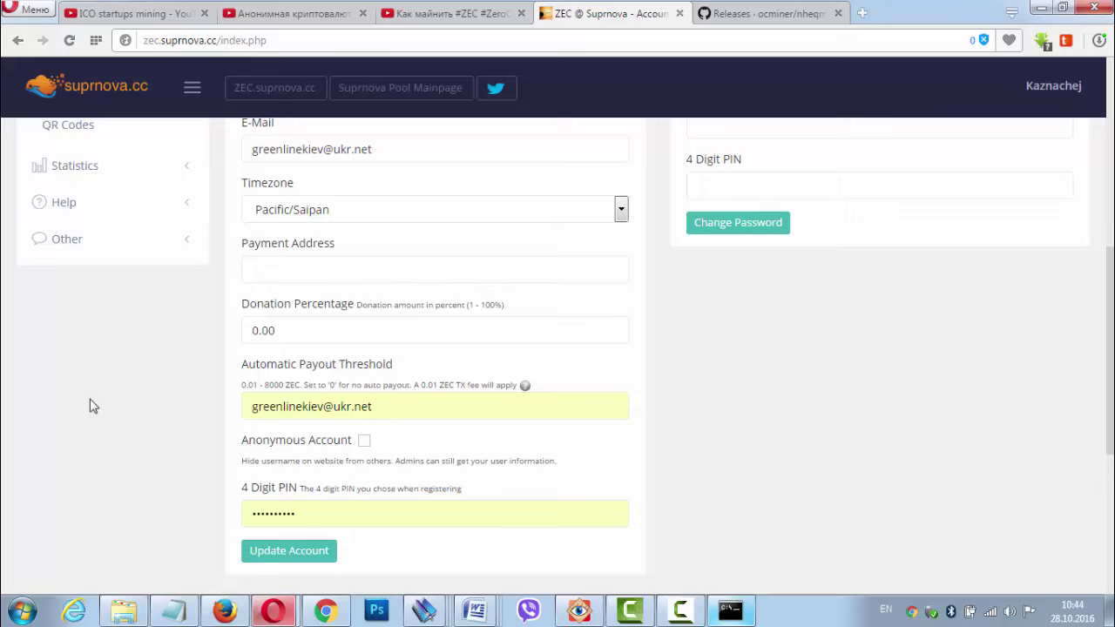
scroll(101, 407, up, 1)
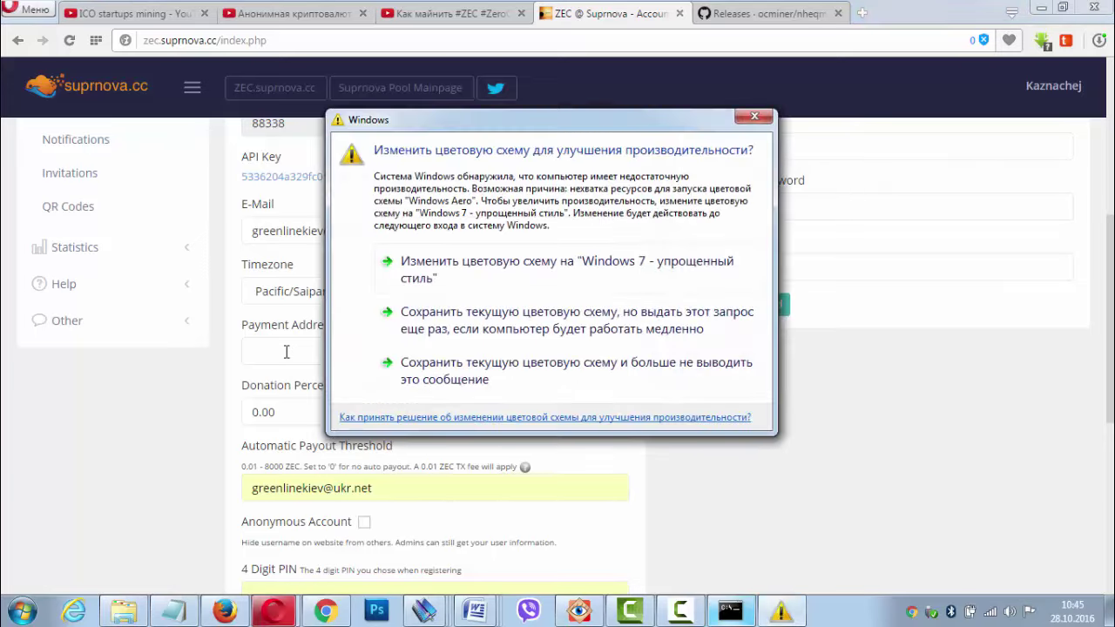
click(756, 116)
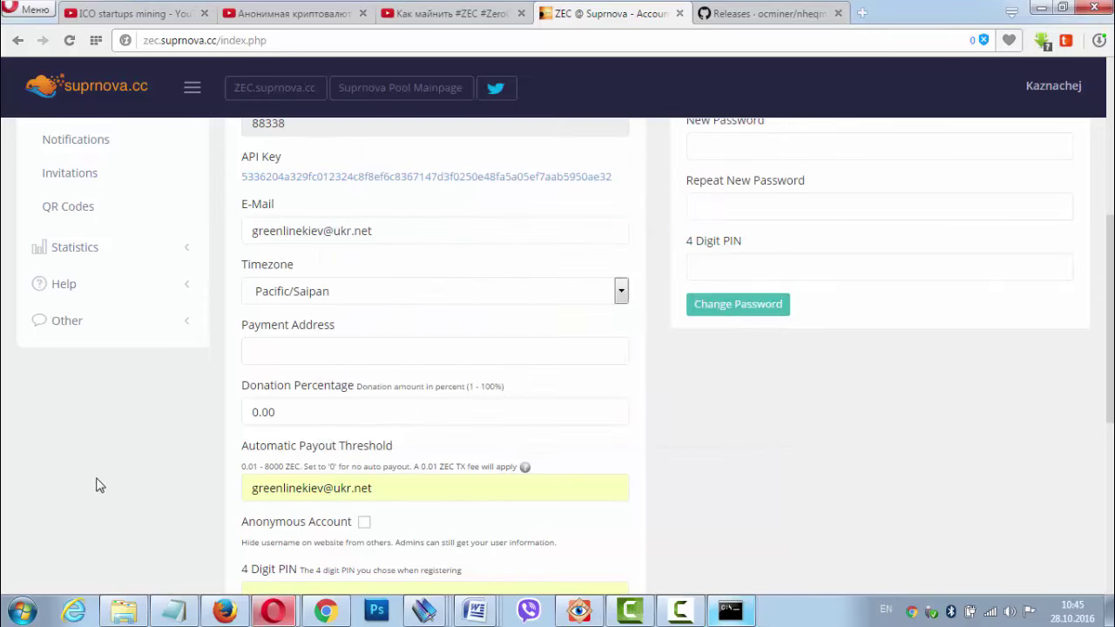
scroll(94, 483, up, 3)
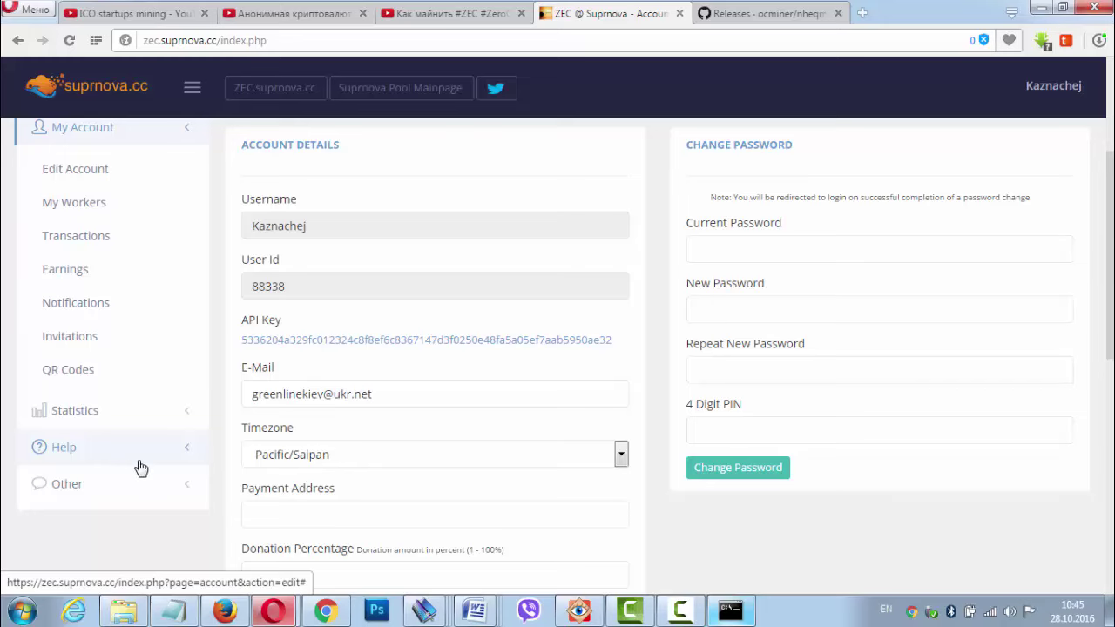
- Reopen the Getting Started guide and review the miner downloads, stratum settings and example miner command lines
click(137, 462)
scroll(140, 466, down, 2)
click(109, 348)
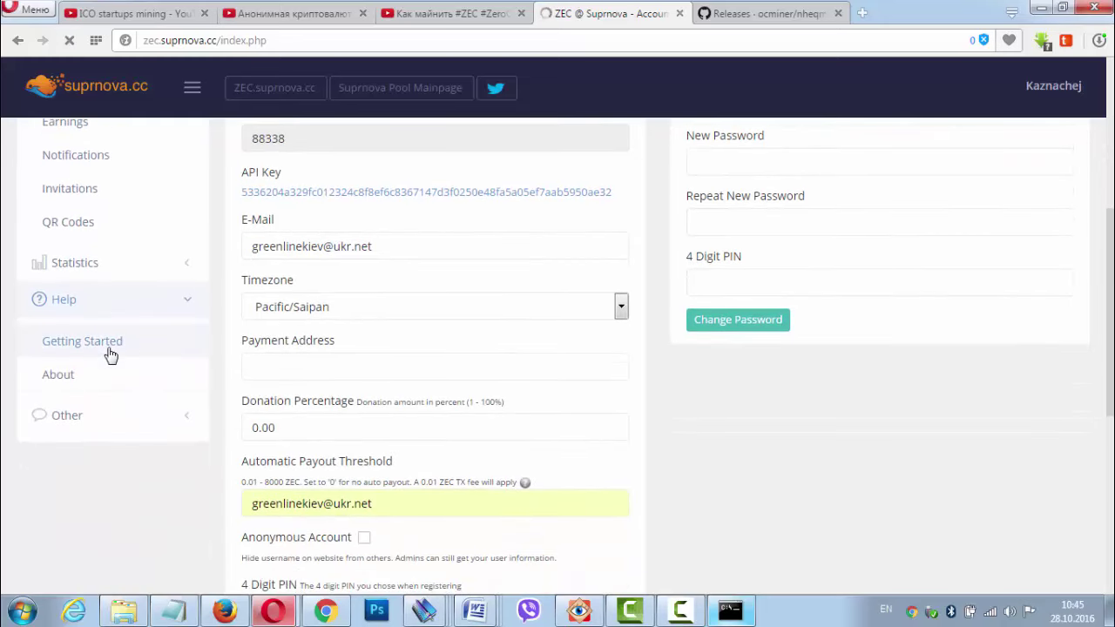
scroll(331, 328, down, 3)
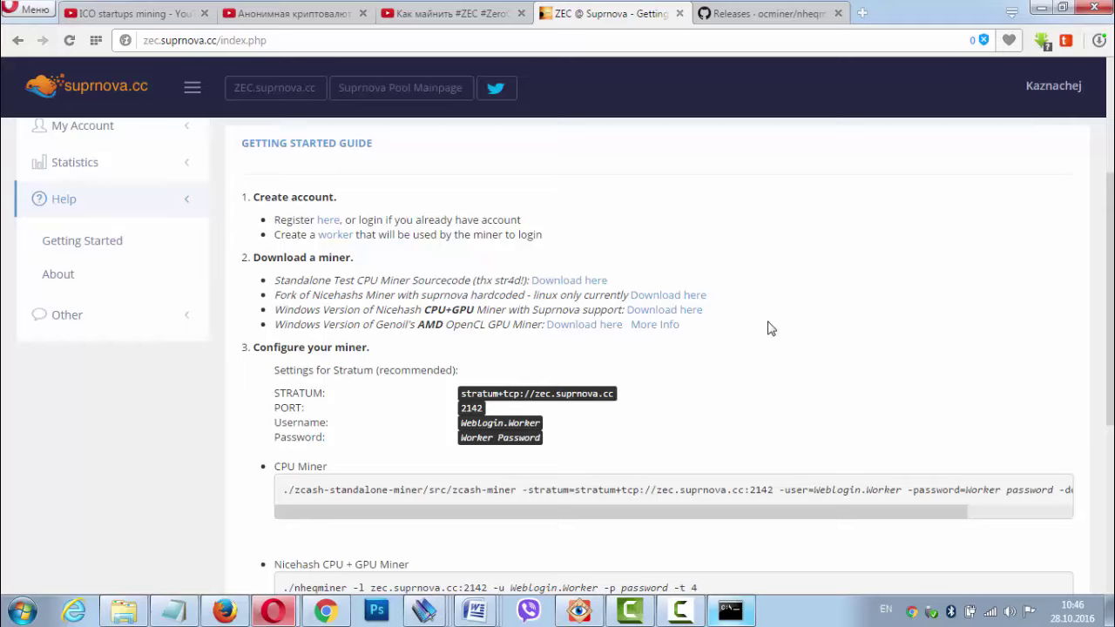
scroll(783, 318, up, 3)
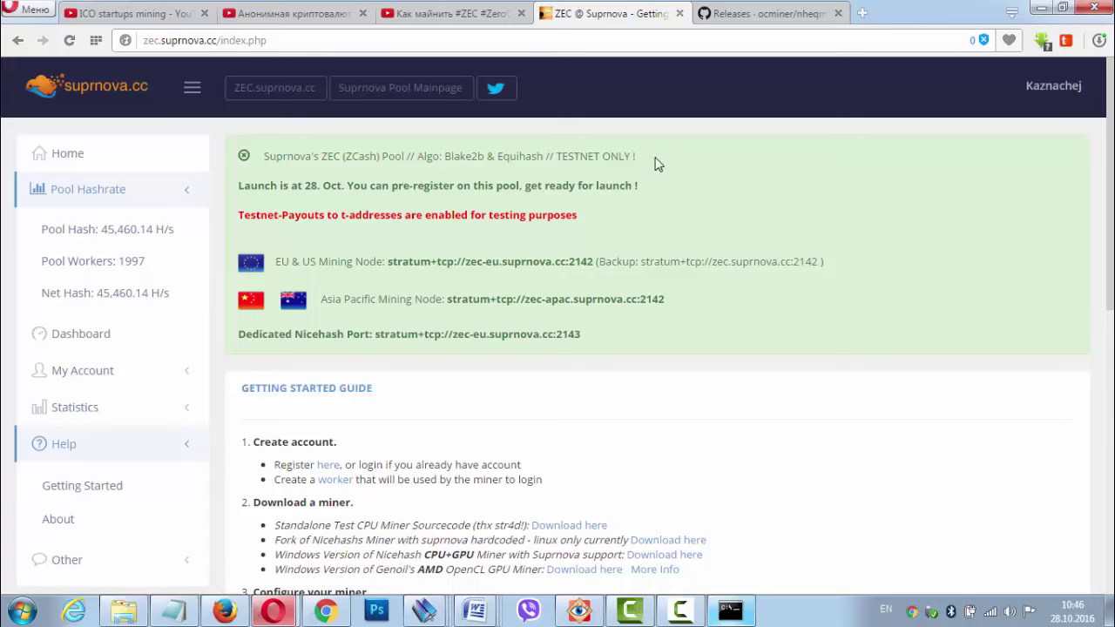
scroll(704, 207, down, 4)
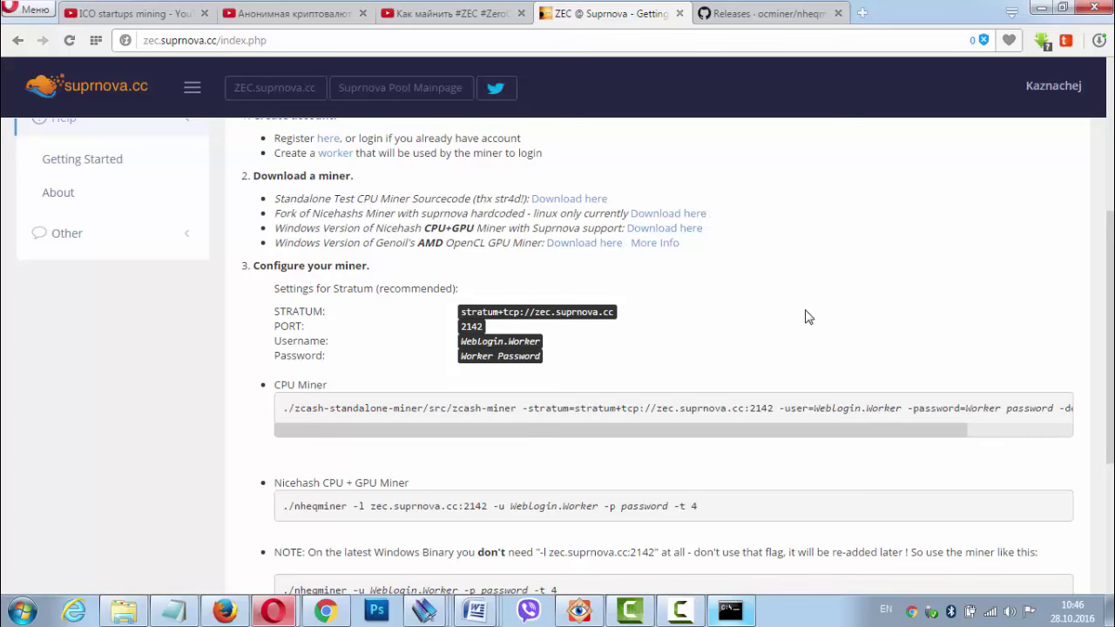
scroll(809, 316, down, 2)
scroll(808, 316, up, 1)
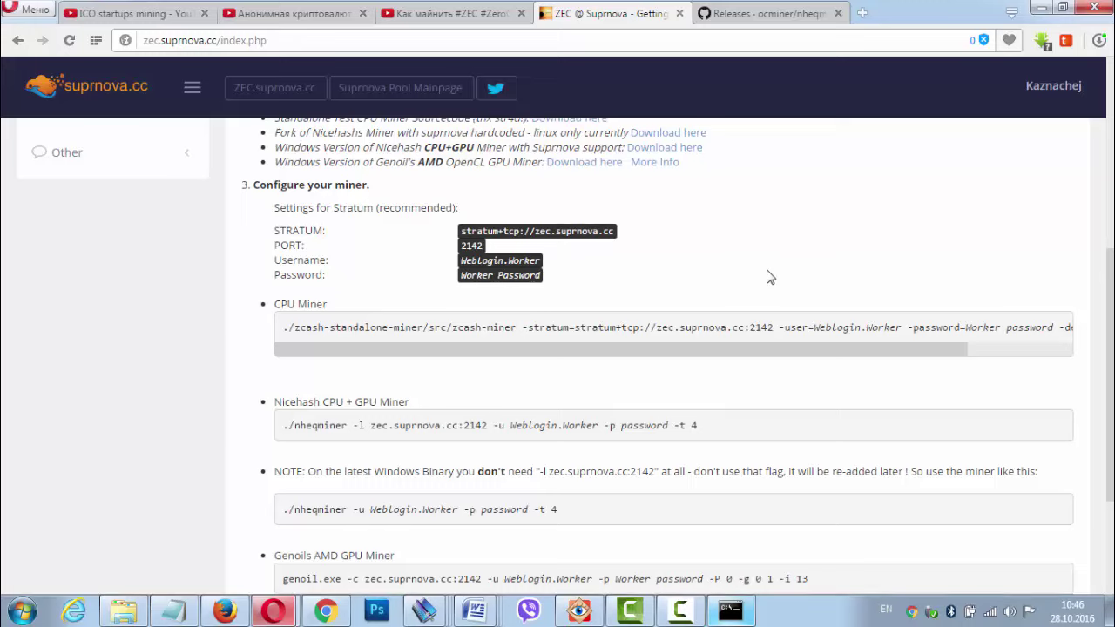
scroll(772, 274, up, 1)
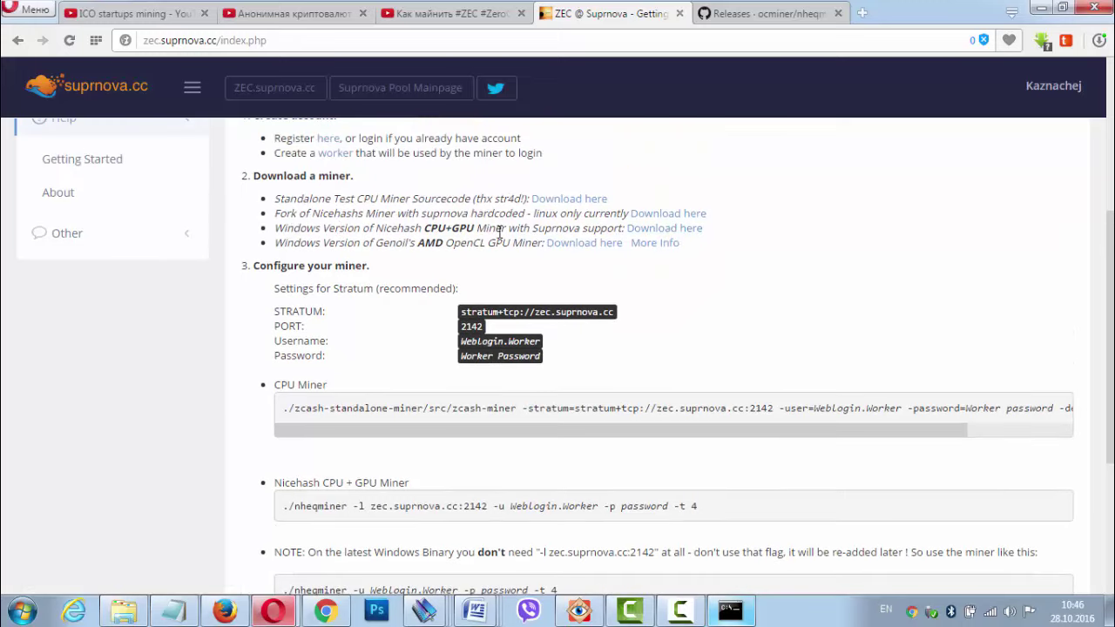
- Download nheqminer_v0.2a_suprnova.zip from the release page of the Windows Nicehash CPU+GPU miner
click(658, 230)
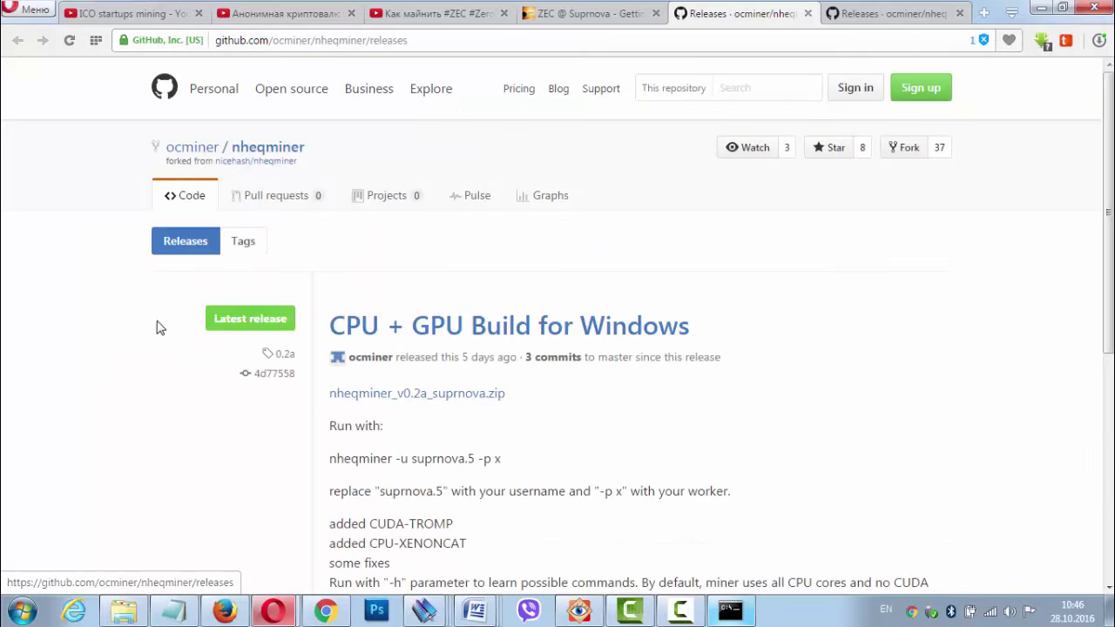
scroll(142, 349, down, 2)
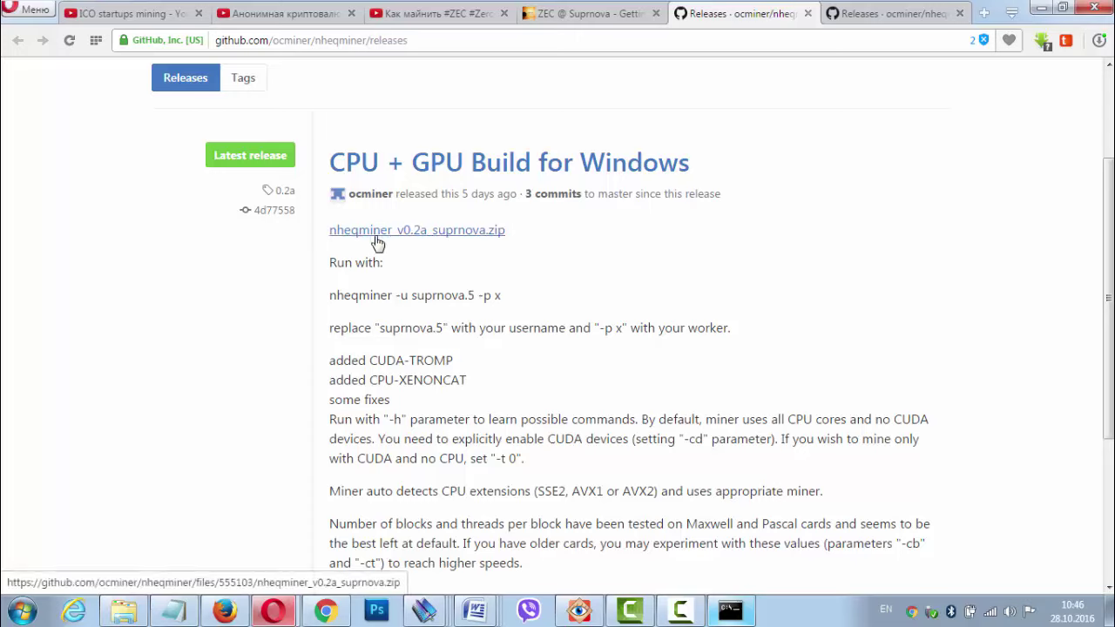
click(462, 237)
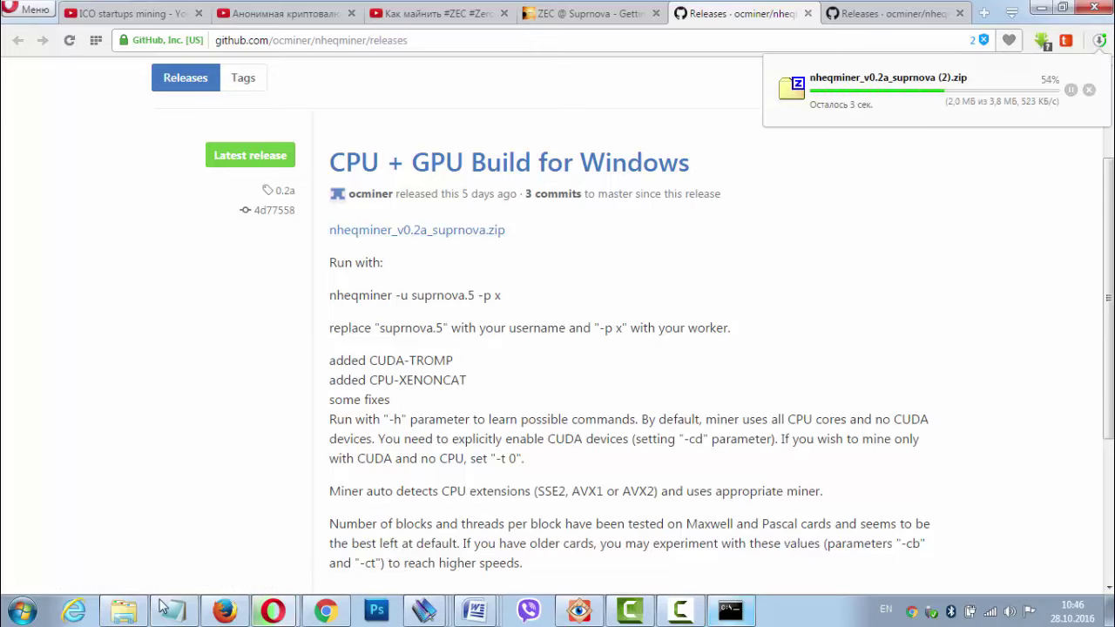
- Switch to Windows Explorer and open the inner nheqminer_v0.2a_suprnova folder with the extracted miner files under Zcash
click(132, 617)
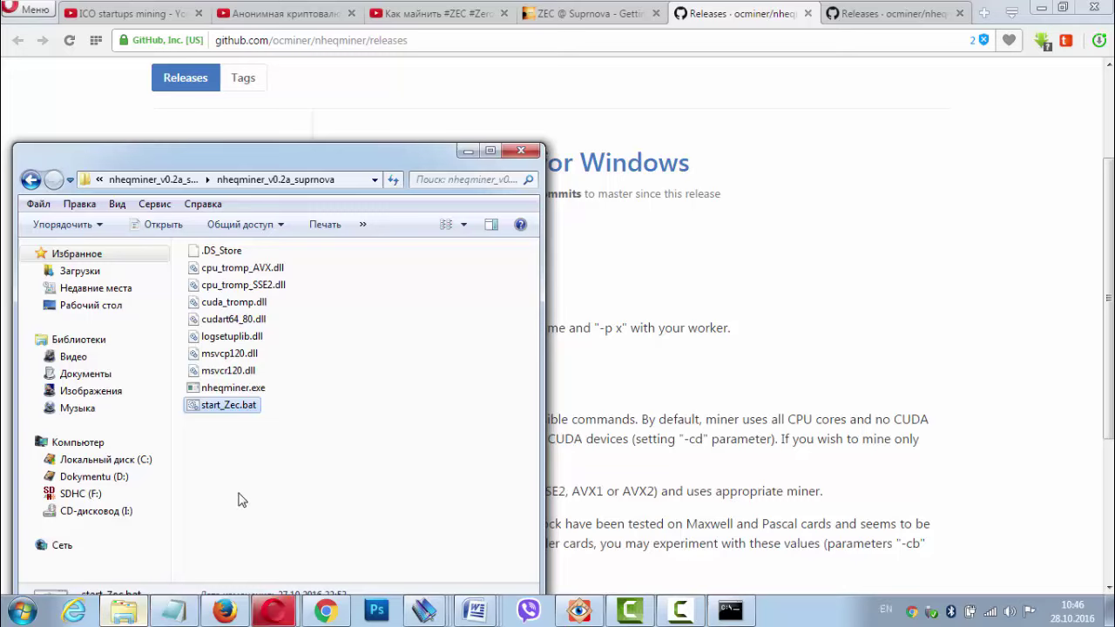
click(28, 179)
click(29, 180)
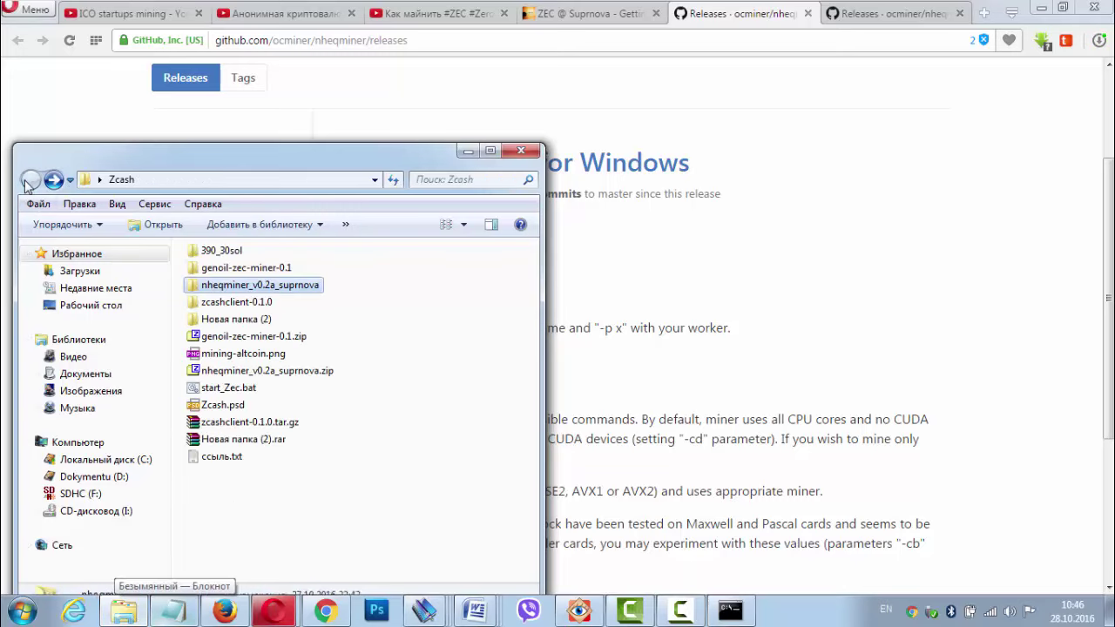
double_click(217, 286)
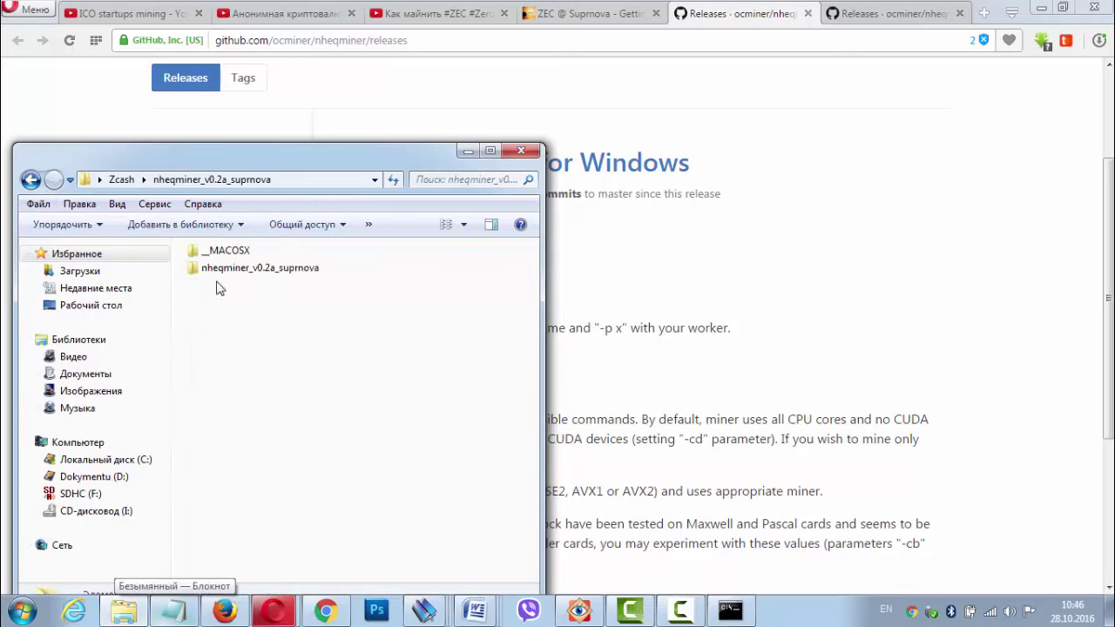
double_click(245, 273)
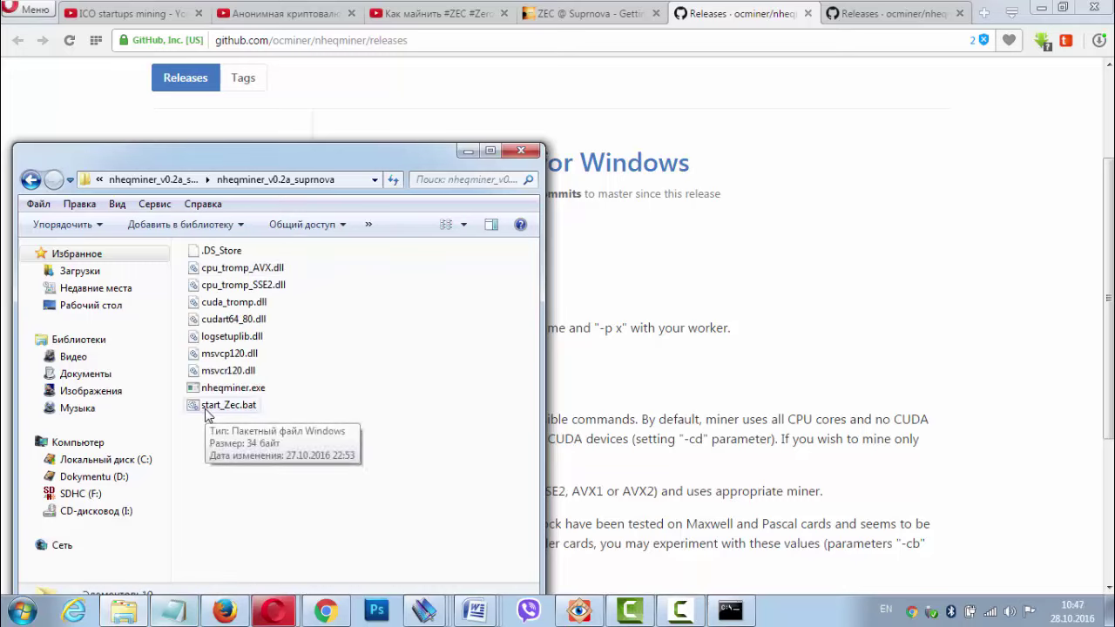
- Create a text document named z.txt in the miner folder
right_click(216, 469)
mouse_move(313, 426)
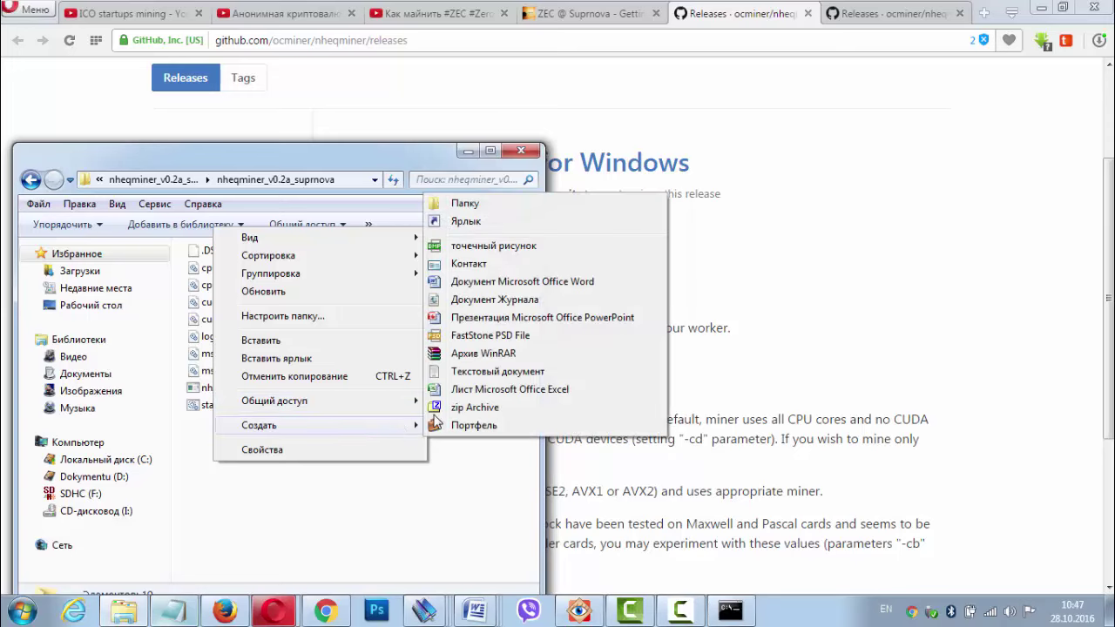
click(467, 378)
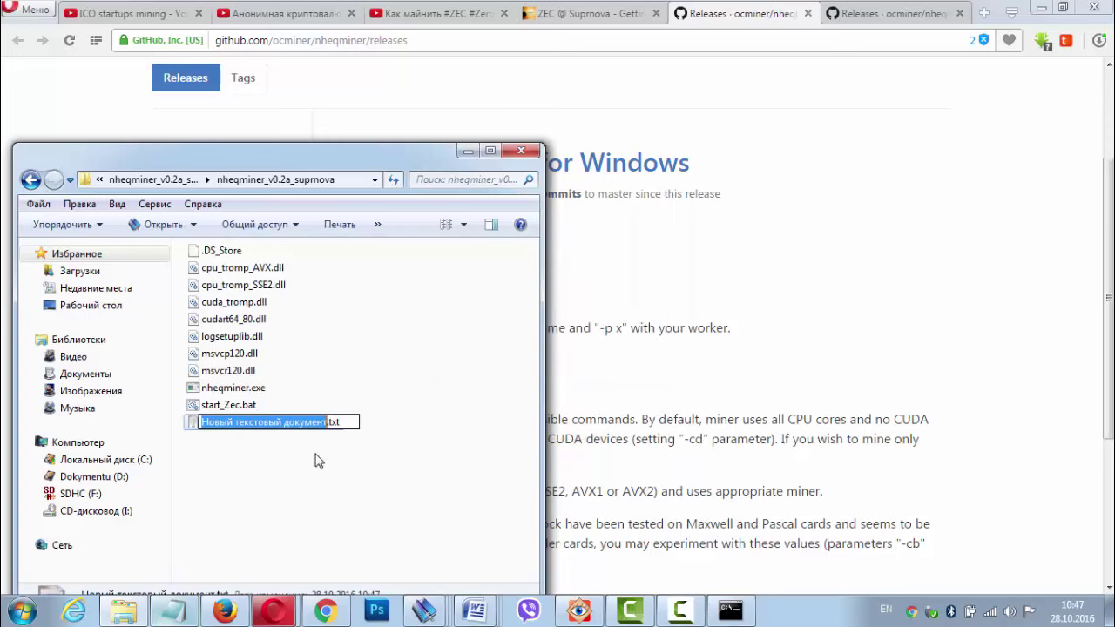
text(z)
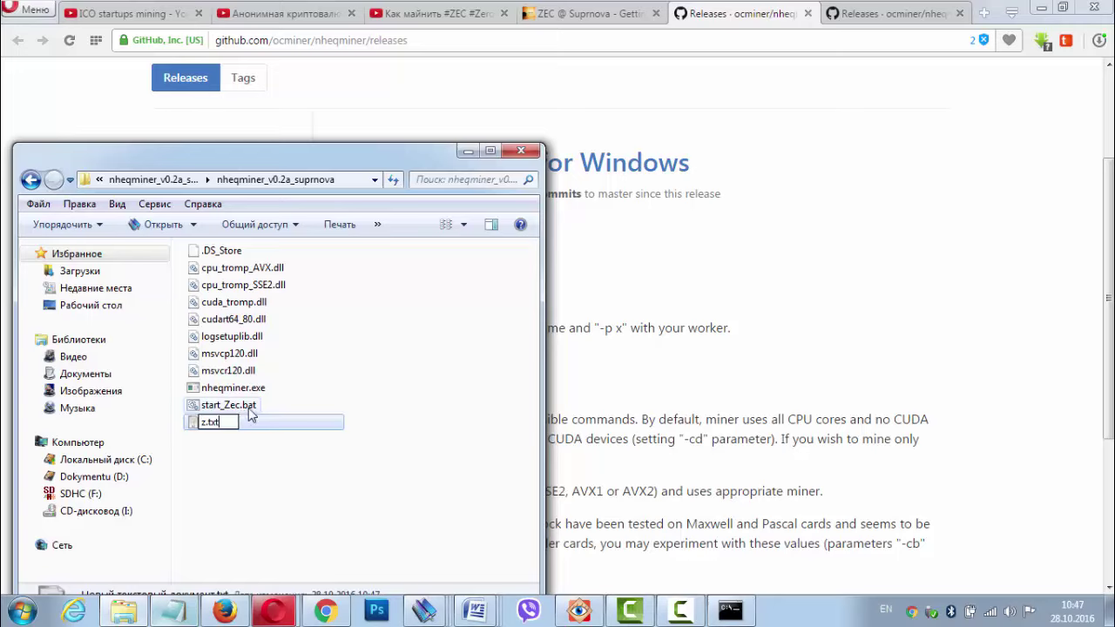
click(207, 448)
- Permanently delete z.txt from the miner folder
click(202, 427)
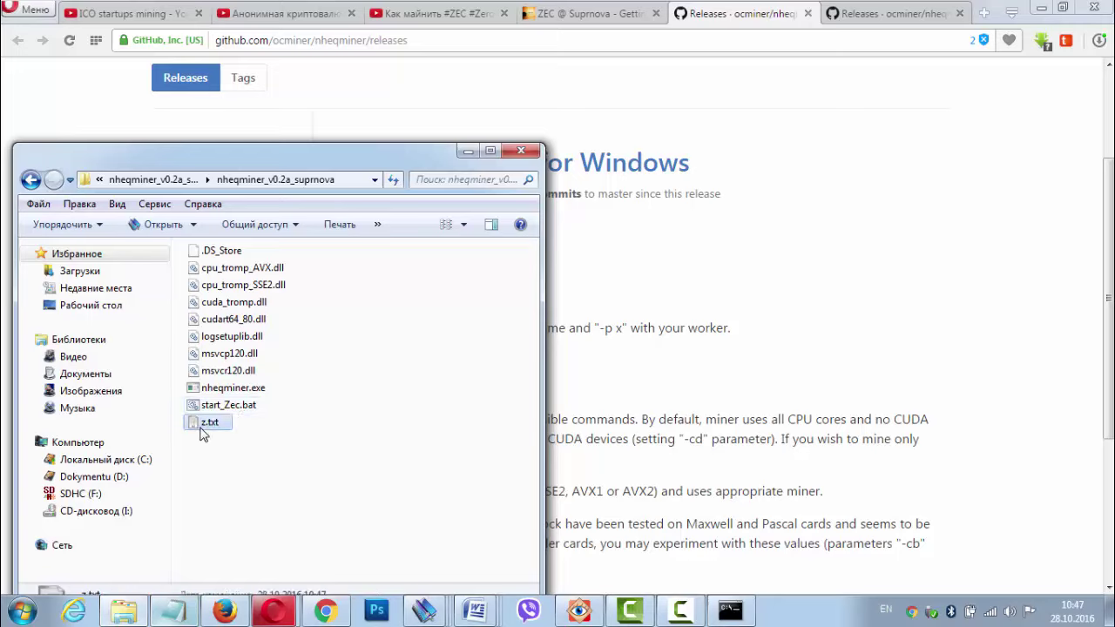
key(shift+Delete)
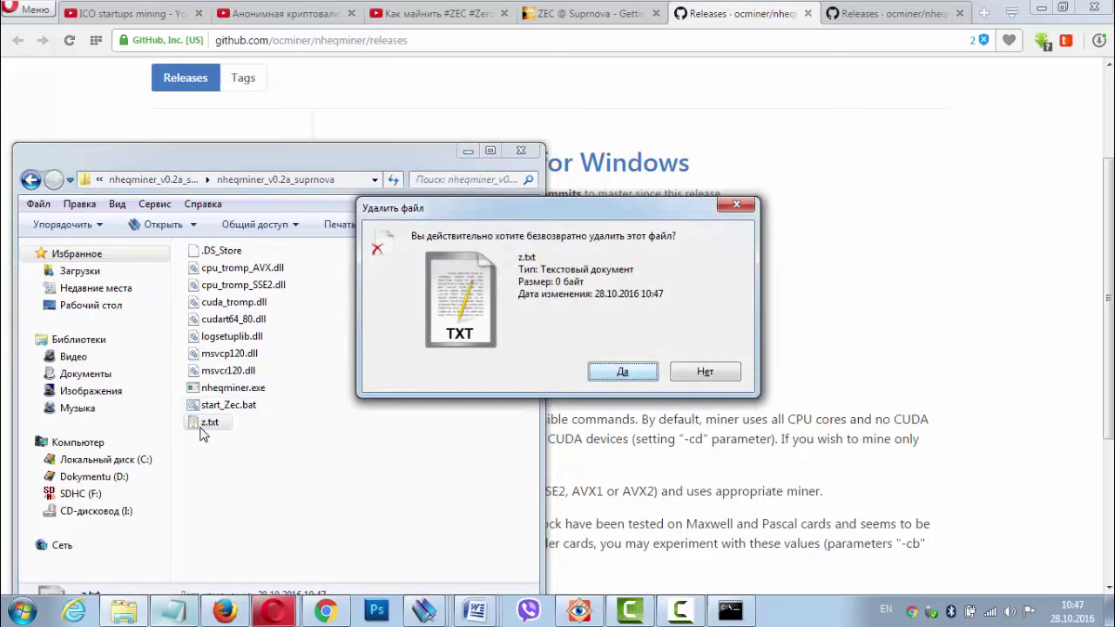
key(Return)
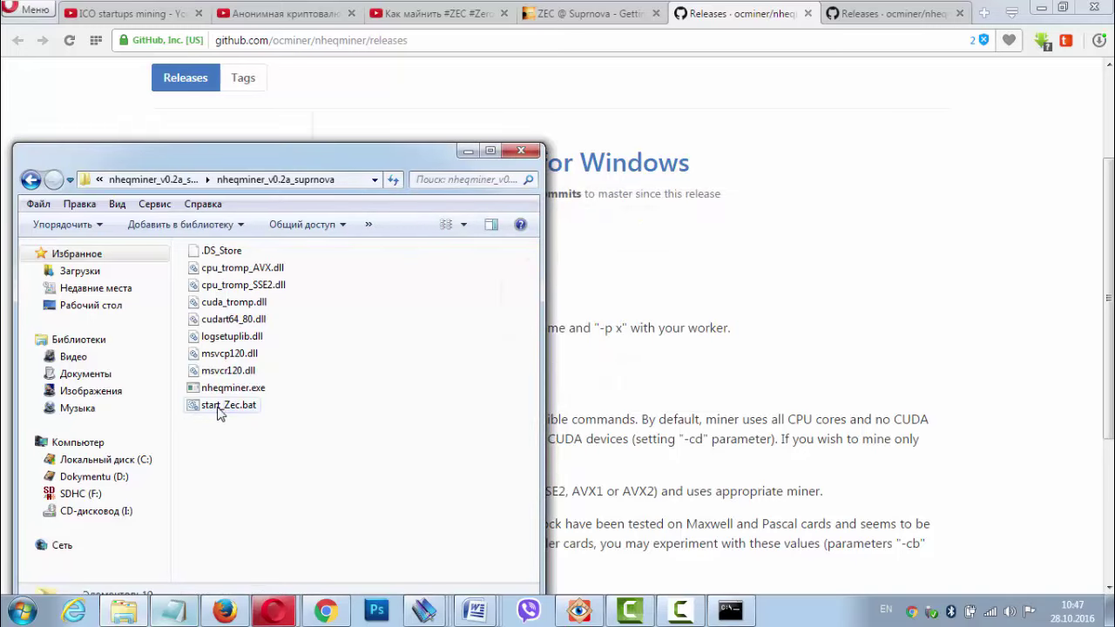
- Check the nheqminer launch command in start_Zec.bat in the text editor and run the batch file to start mining
click(220, 411)
right_click(219, 411)
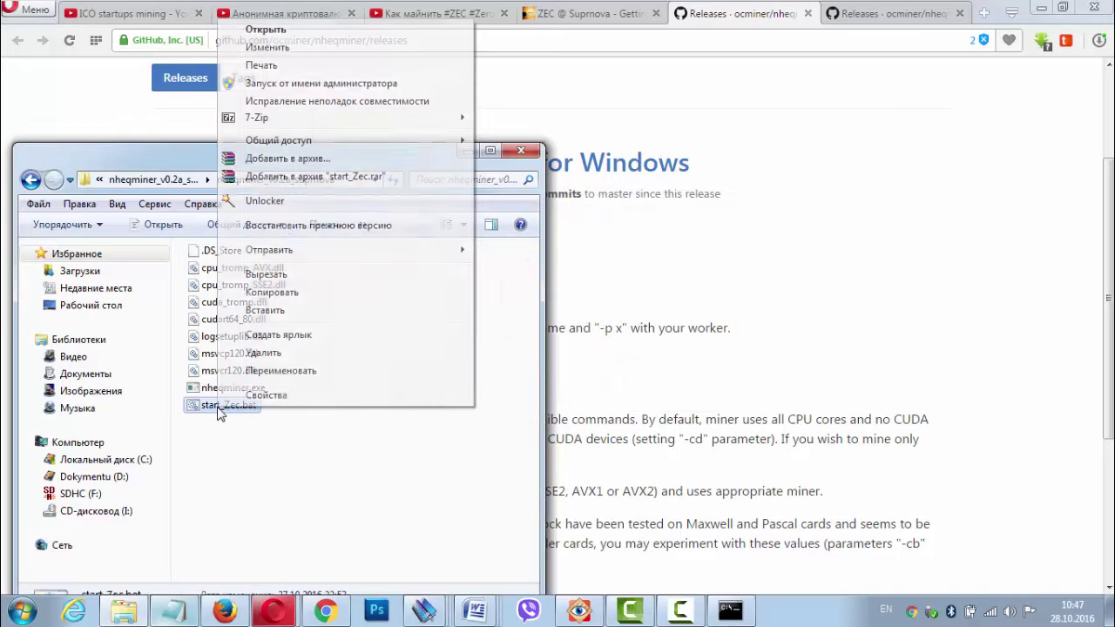
click(281, 49)
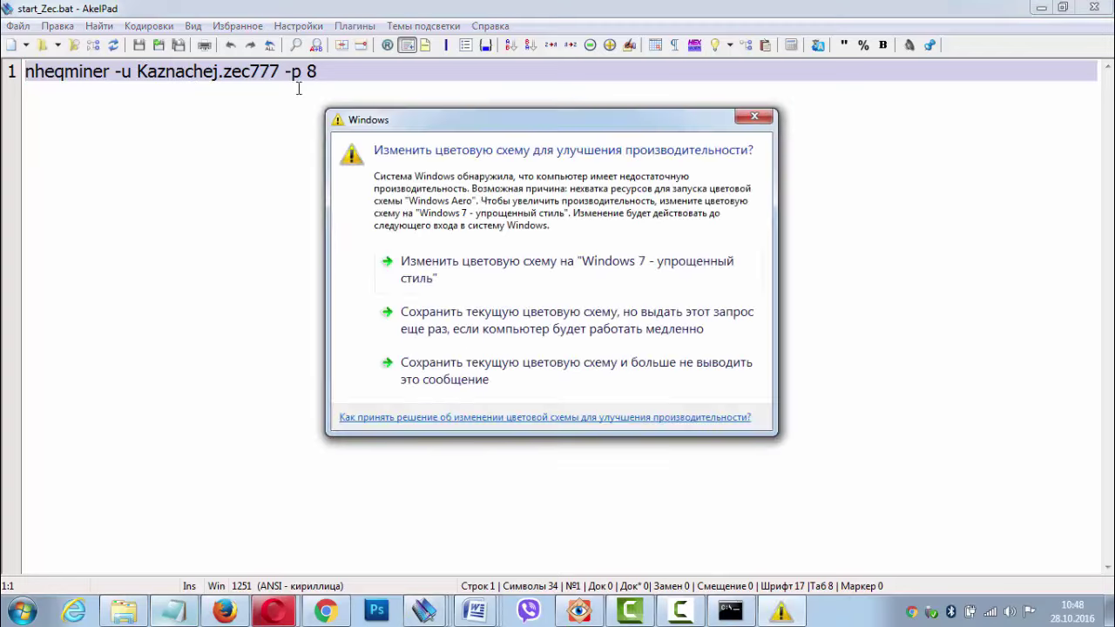
click(755, 117)
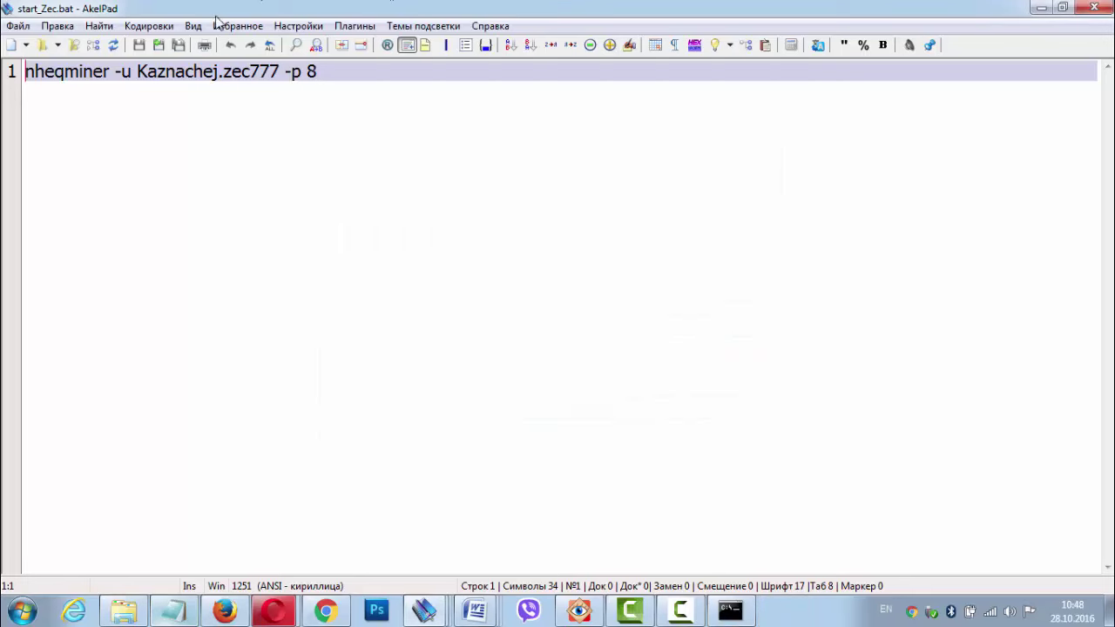
click(1091, 11)
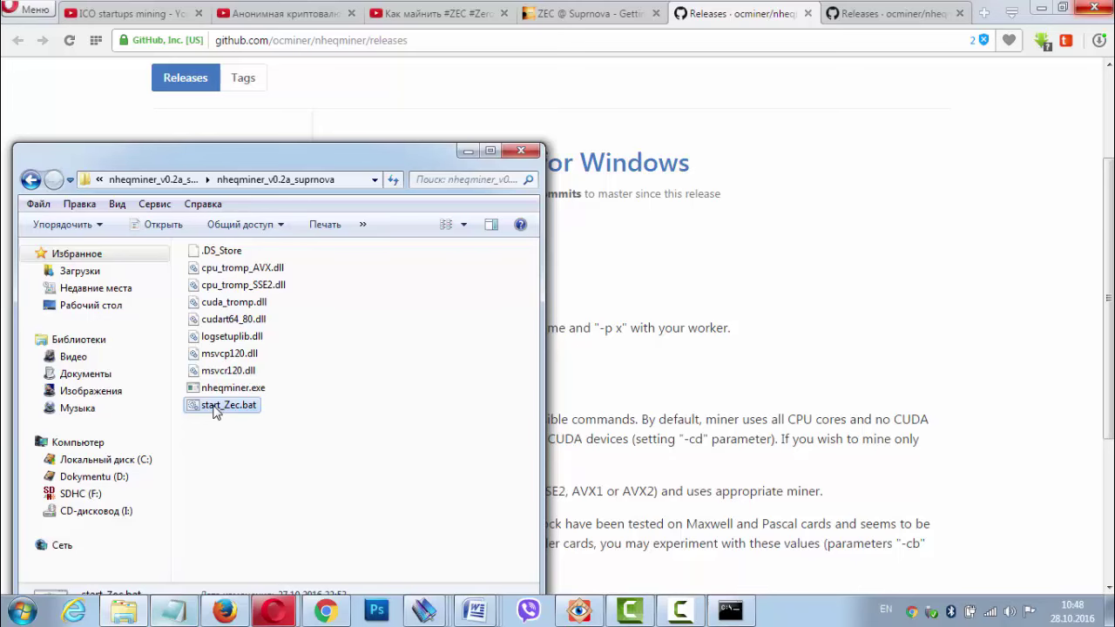
double_click(217, 406)
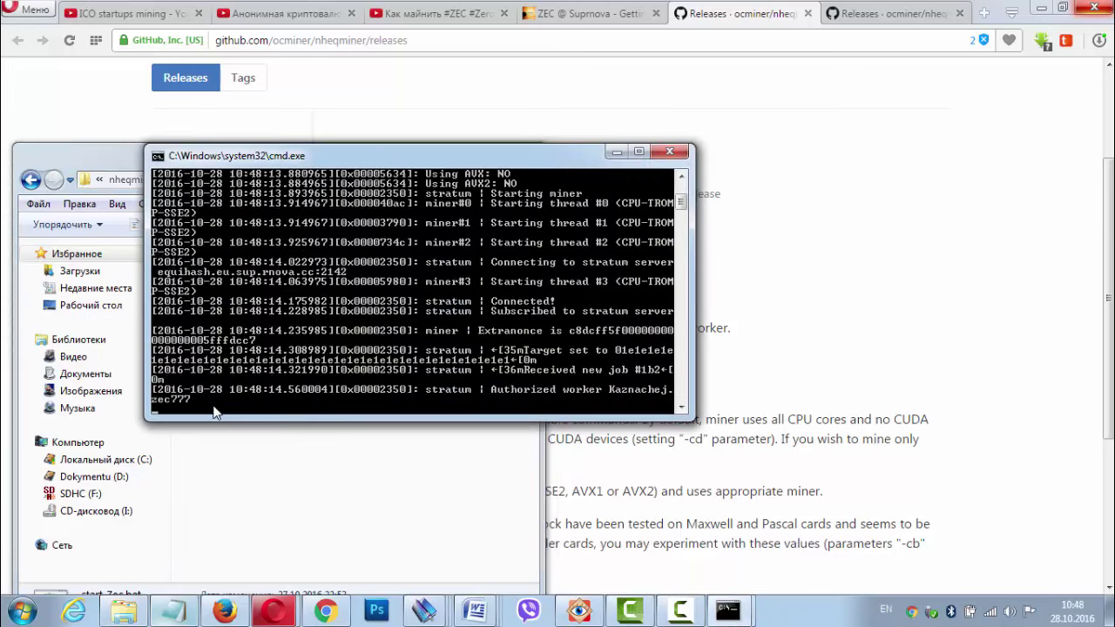